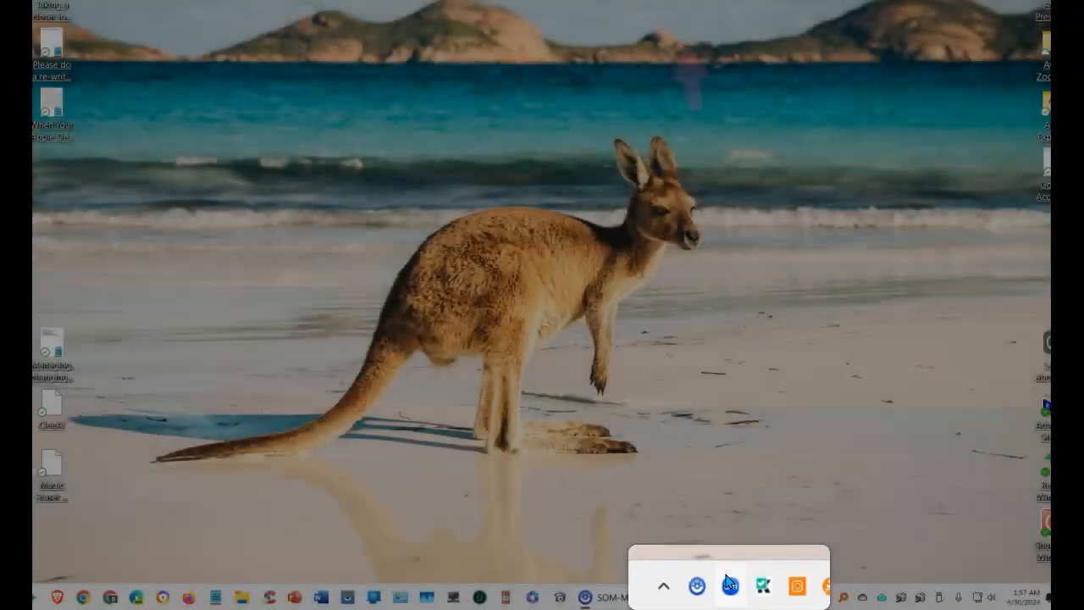
Launch Zoom Workplace from the taskbar and show the My Clips library
click(731, 585)
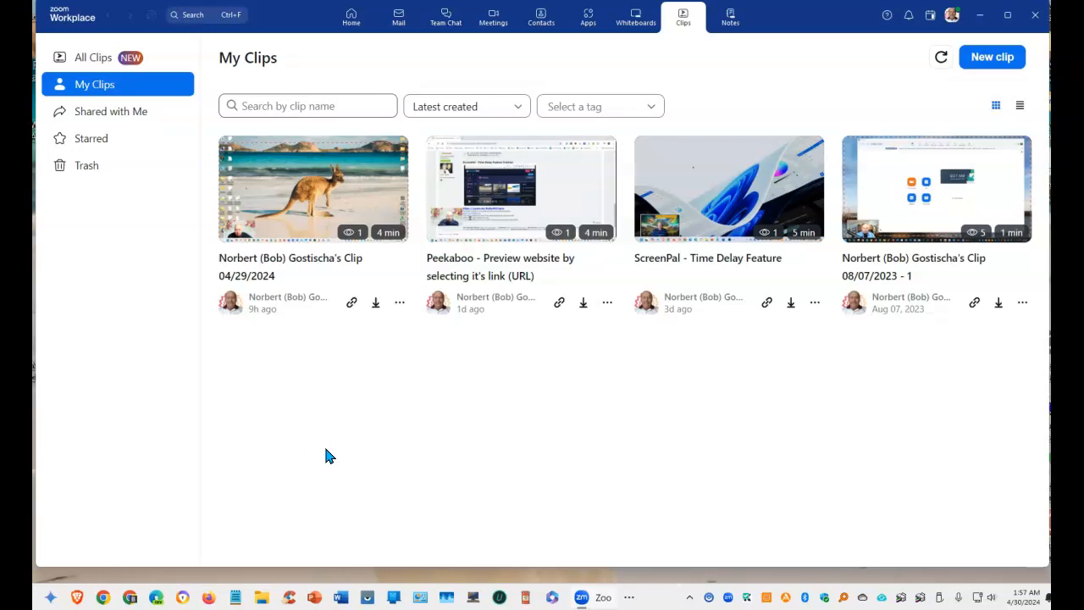
Start a new clip and settle on Screenshare and video mode after trying Screenshare only and Video only
click(995, 66)
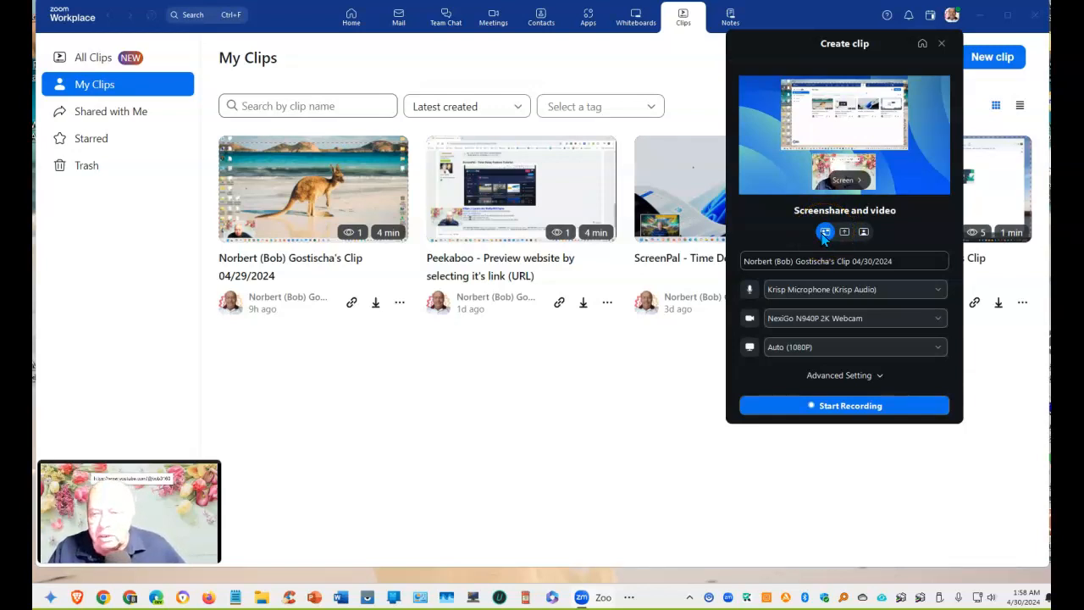
click(846, 237)
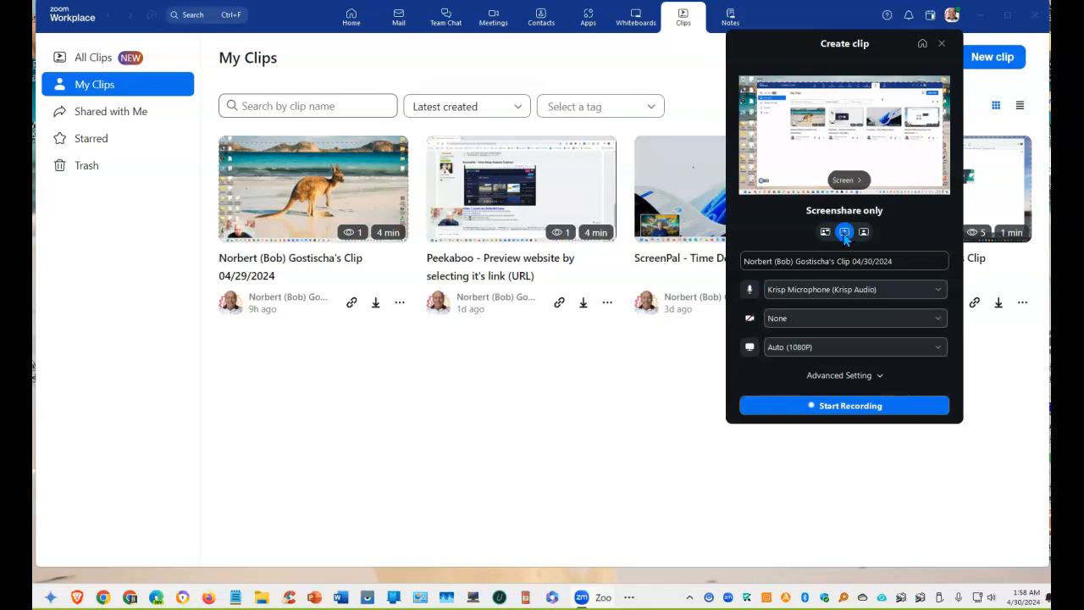
click(864, 232)
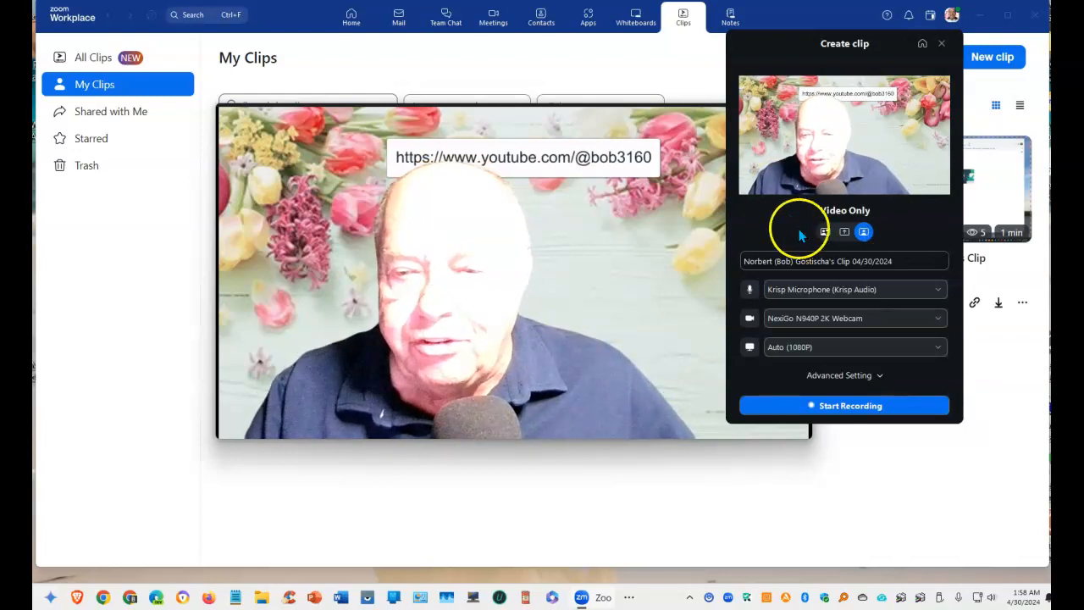
click(825, 232)
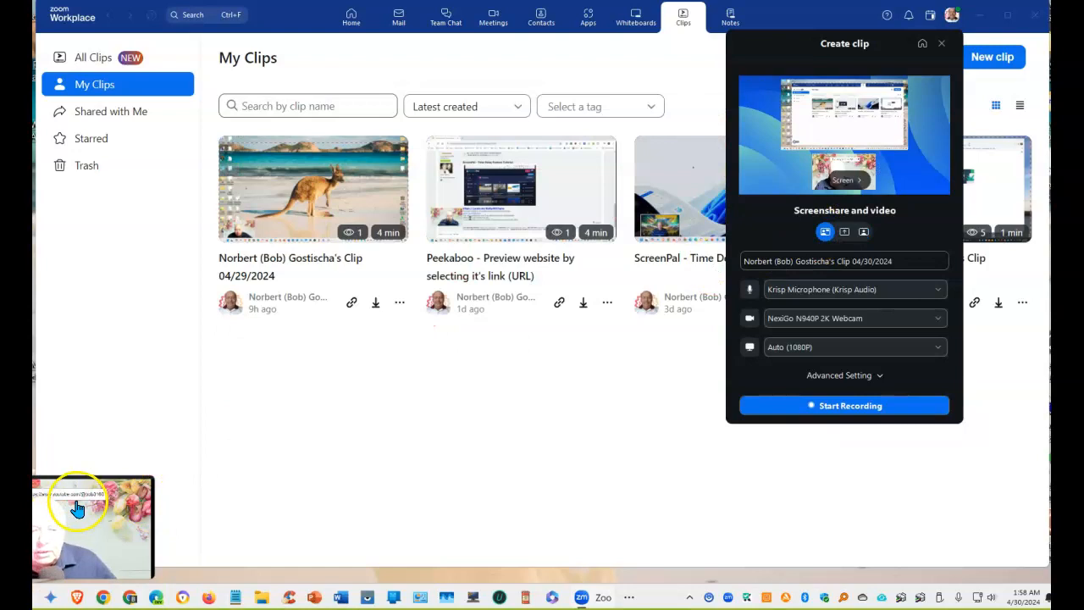
Drag the webcam overlay fully into view and resize it by its corner handles
drag(76, 509, 220, 389)
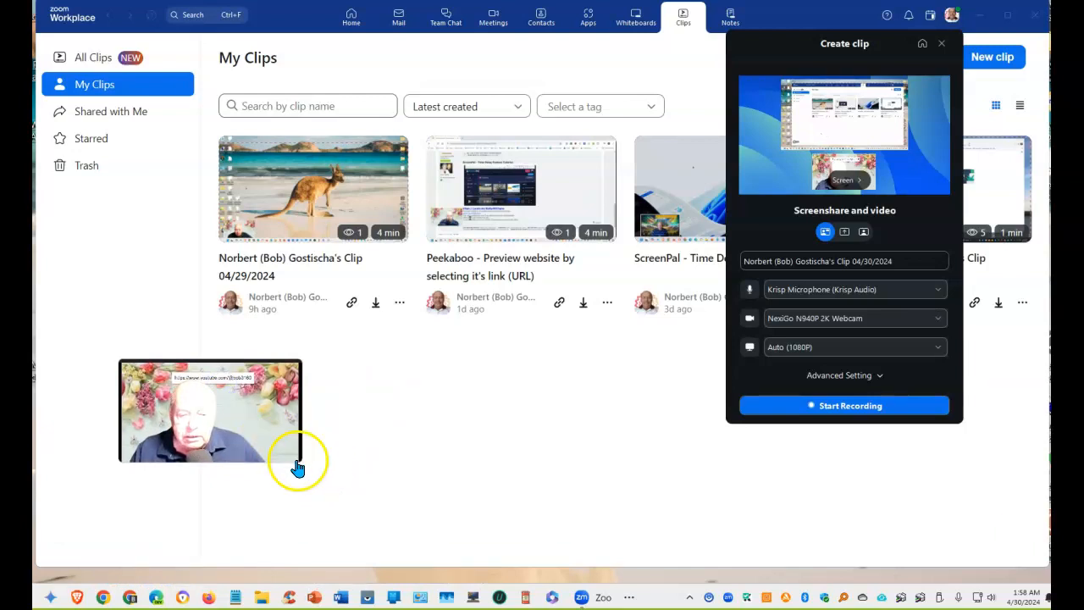
drag(303, 463, 111, 311)
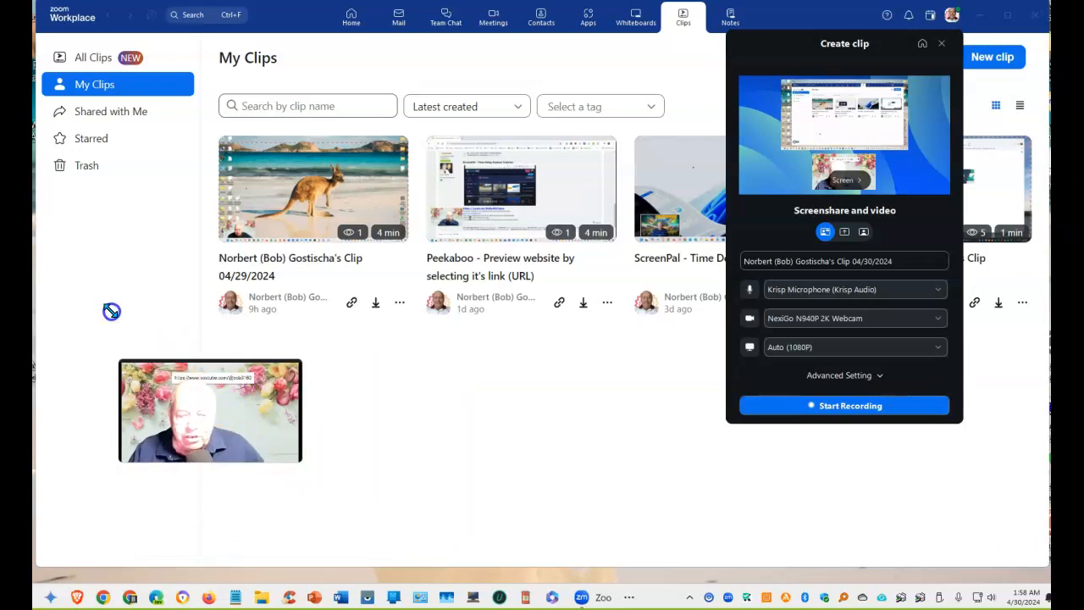
click(298, 364)
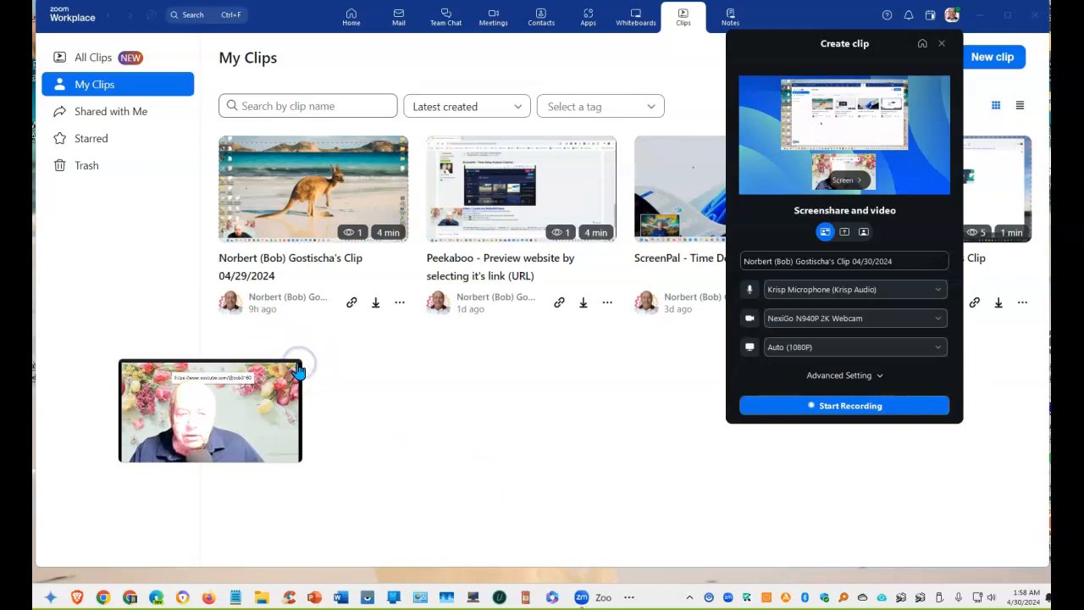
drag(302, 357, 232, 323)
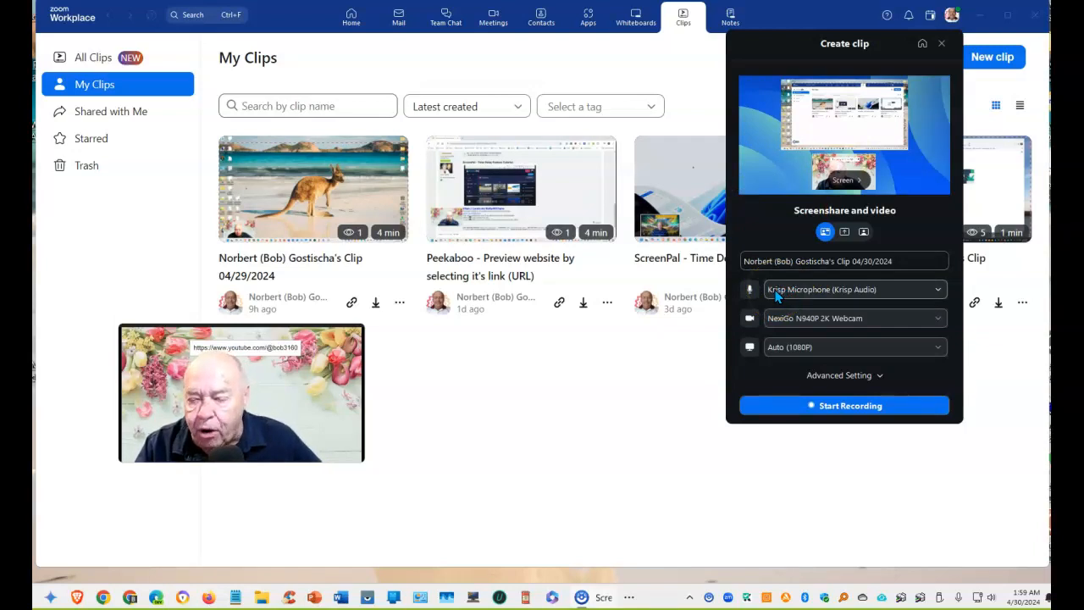
Review the microphones keeping Krisp Microphone, then list the available webcams
click(941, 292)
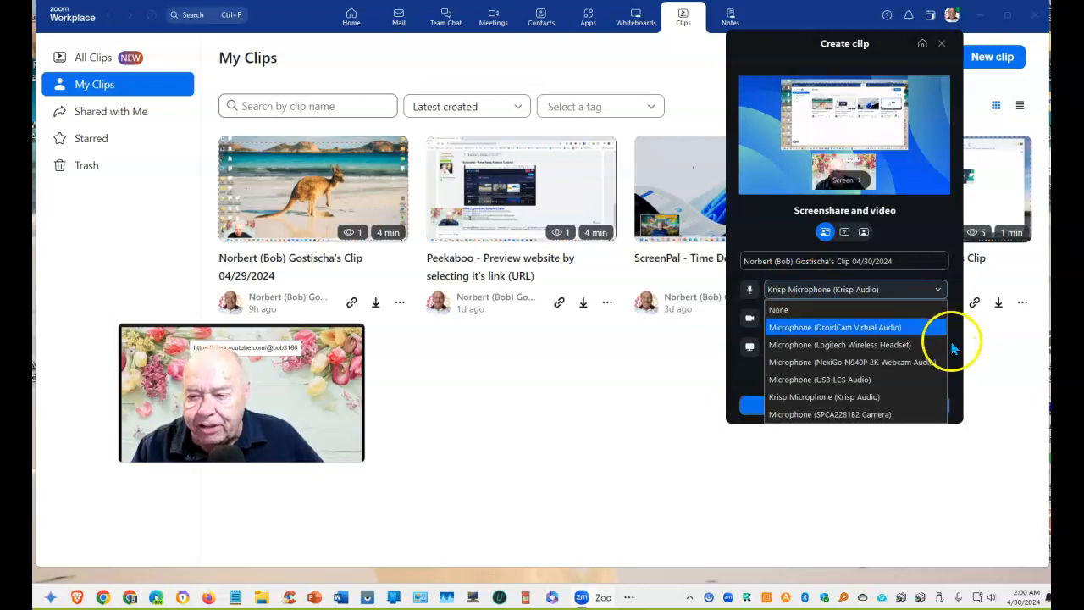
click(940, 290)
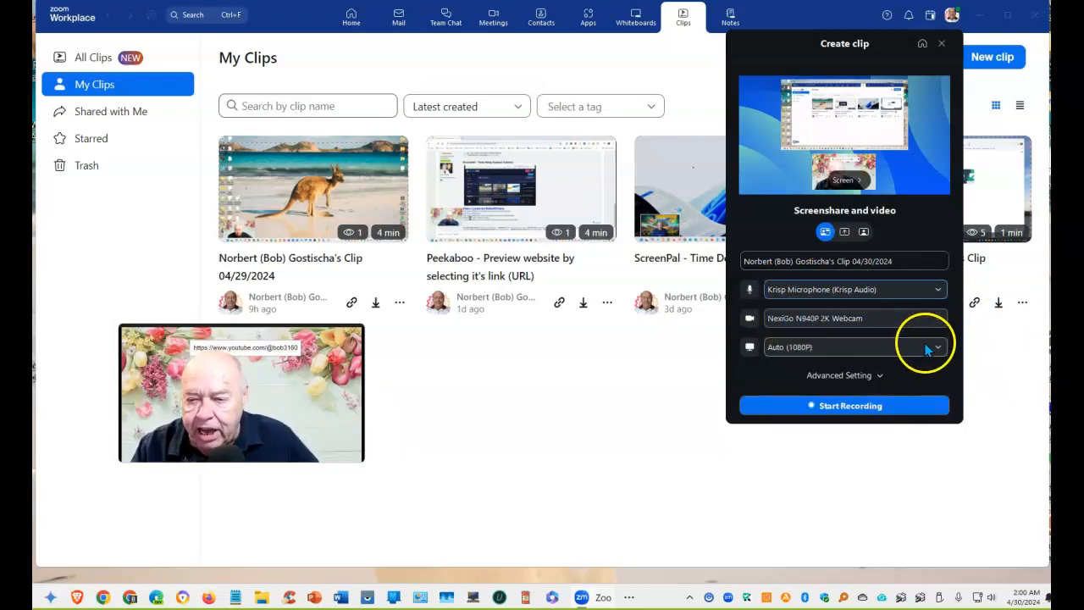
click(939, 320)
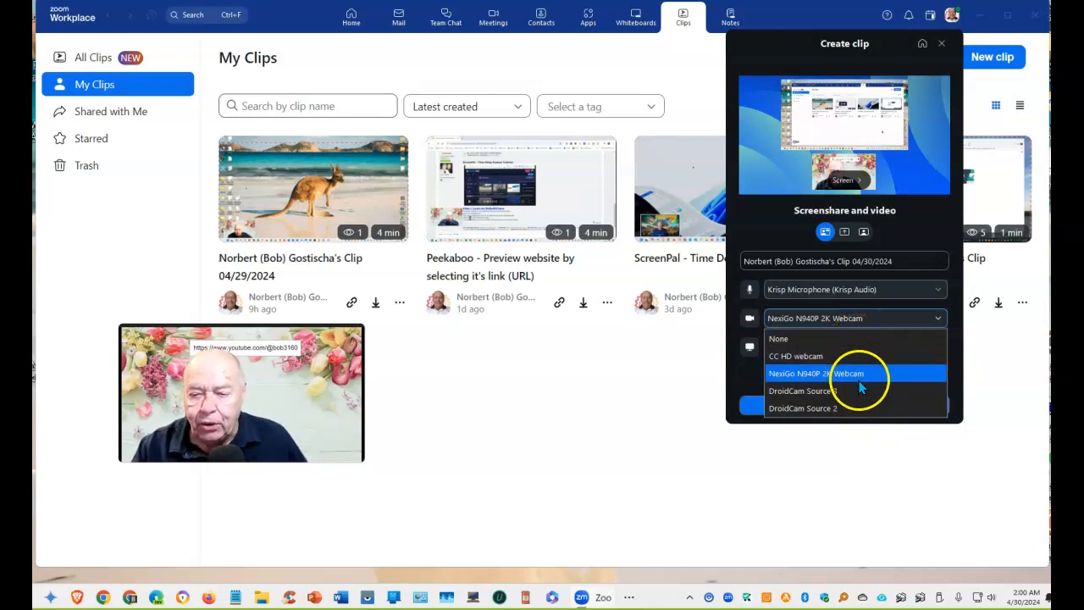
Try CC HD webcam, revert to NexiGo N940P 2K Webcam, and keep Auto (1080P) resolution
click(804, 361)
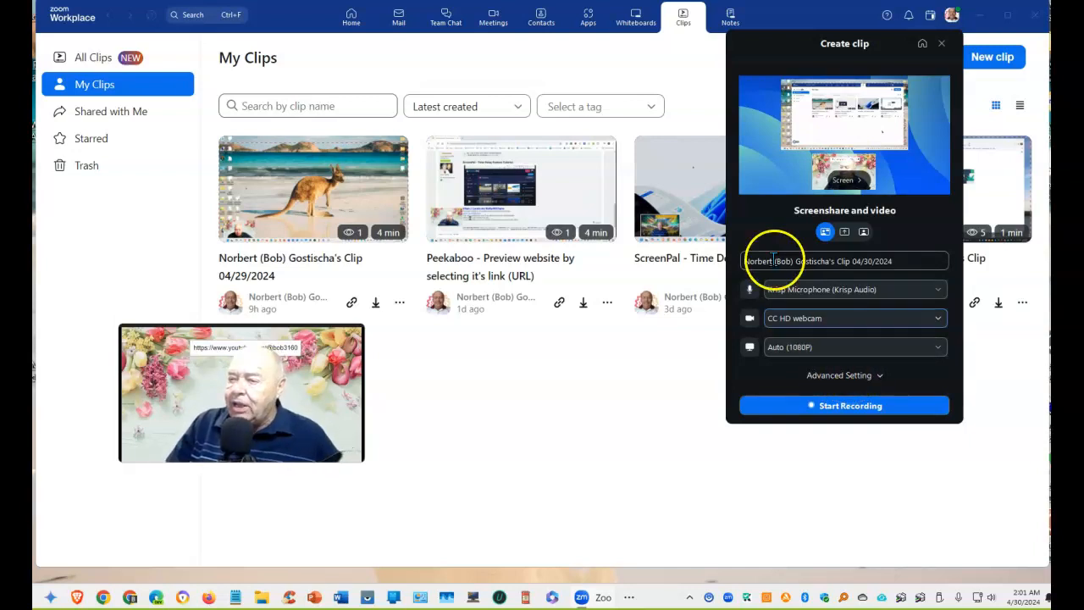
click(936, 319)
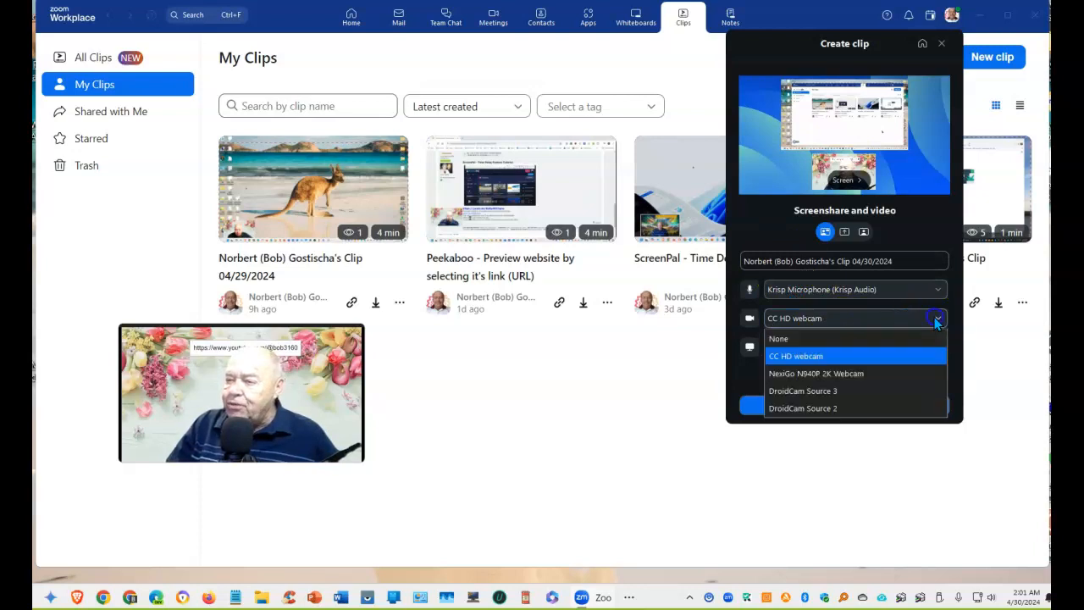
click(850, 376)
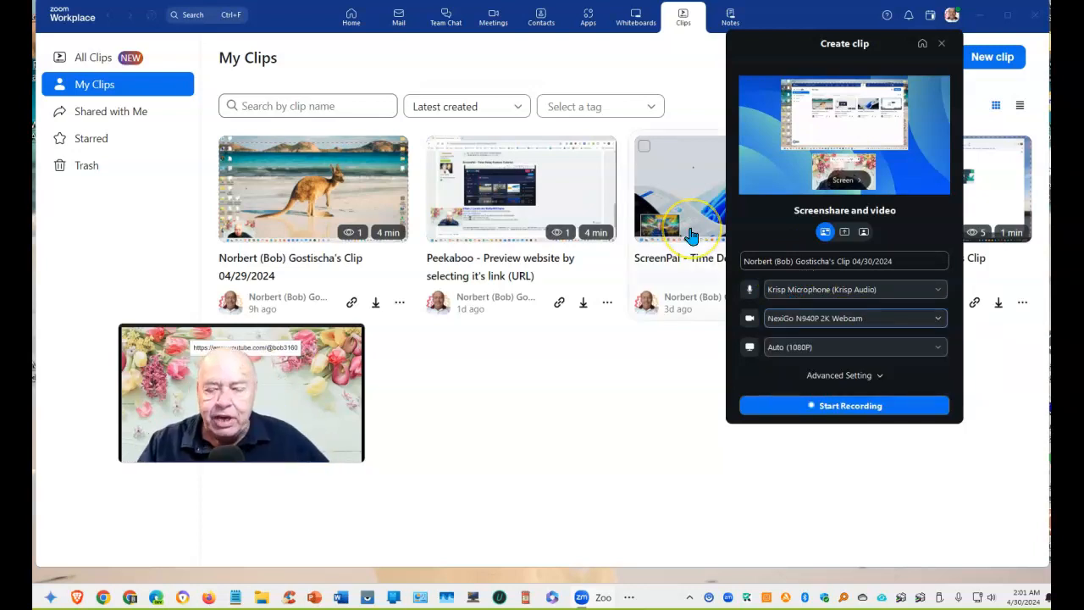
click(939, 347)
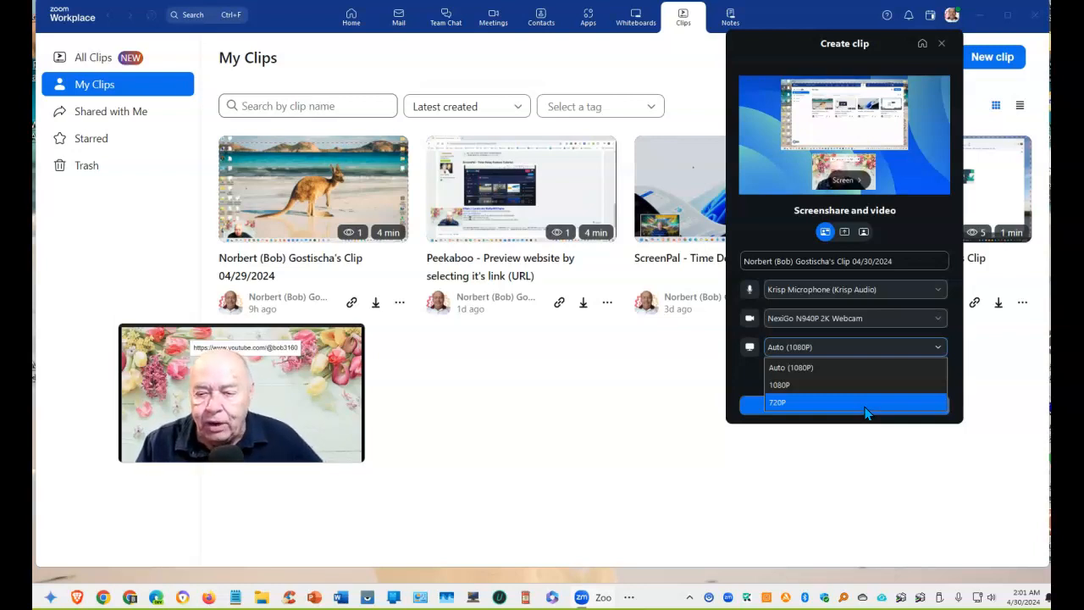
click(936, 349)
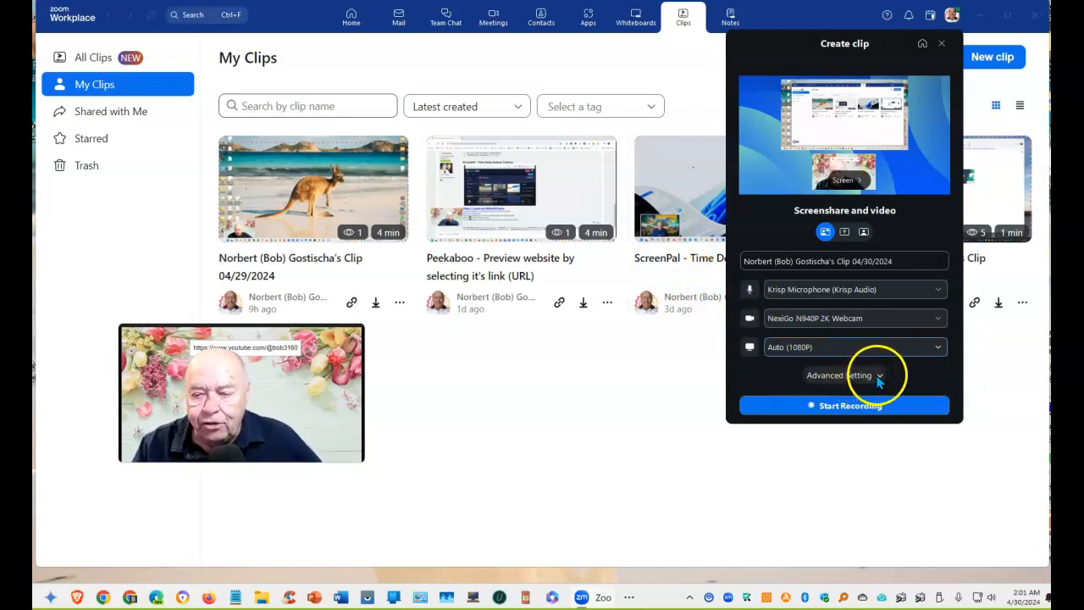
Expand Advanced Setting and go to the Virtual background & avatar page
click(830, 376)
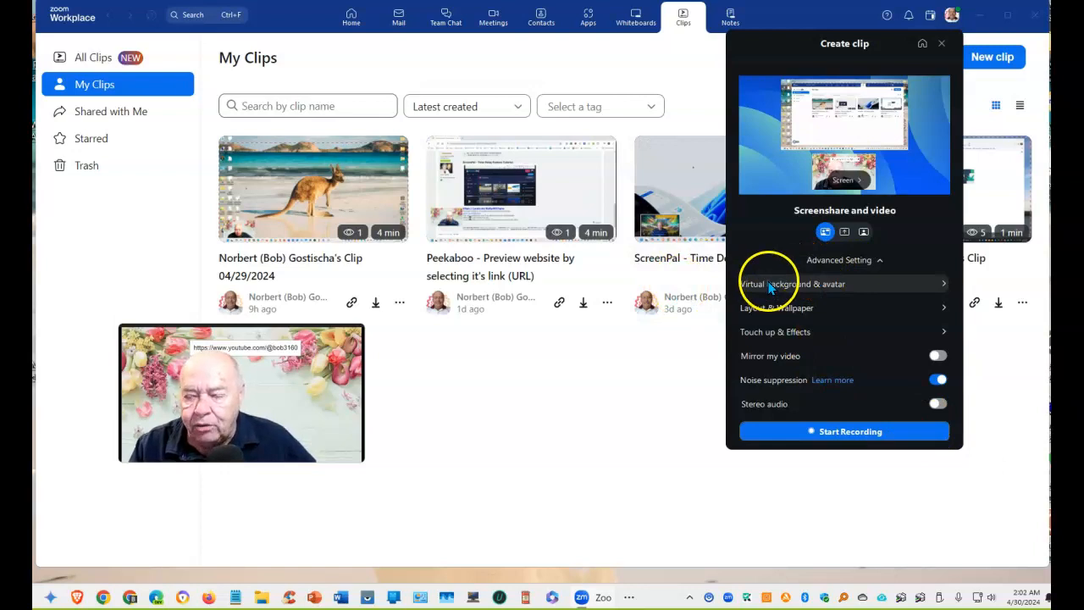
click(941, 287)
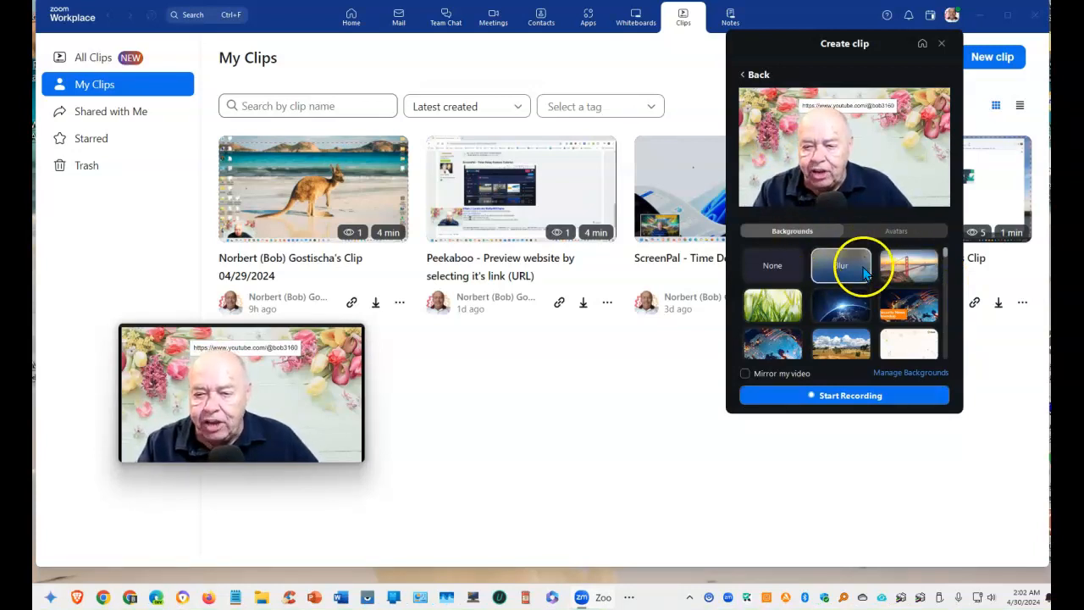
Apply the spring flowers image as the webcam background, then show the avatar choices
scroll(854, 313, down, 2)
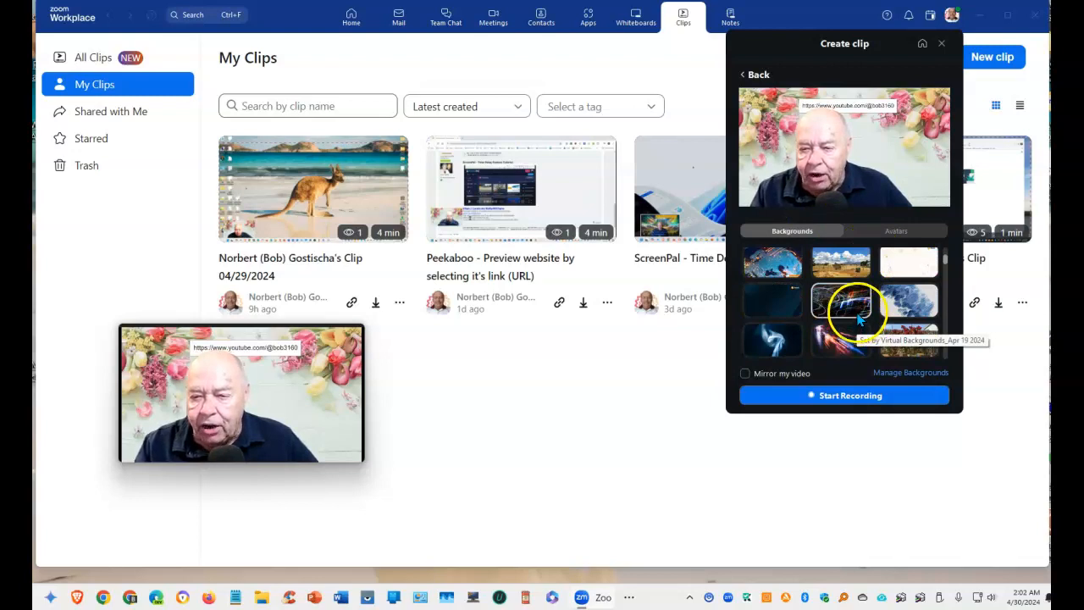
scroll(851, 309, up, 2)
click(772, 272)
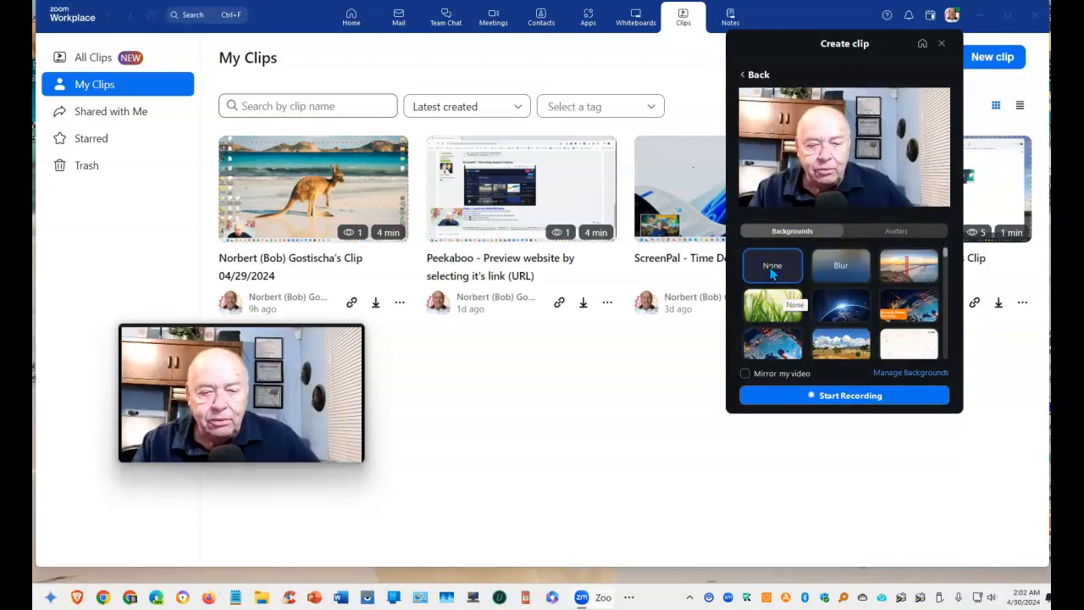
click(772, 272)
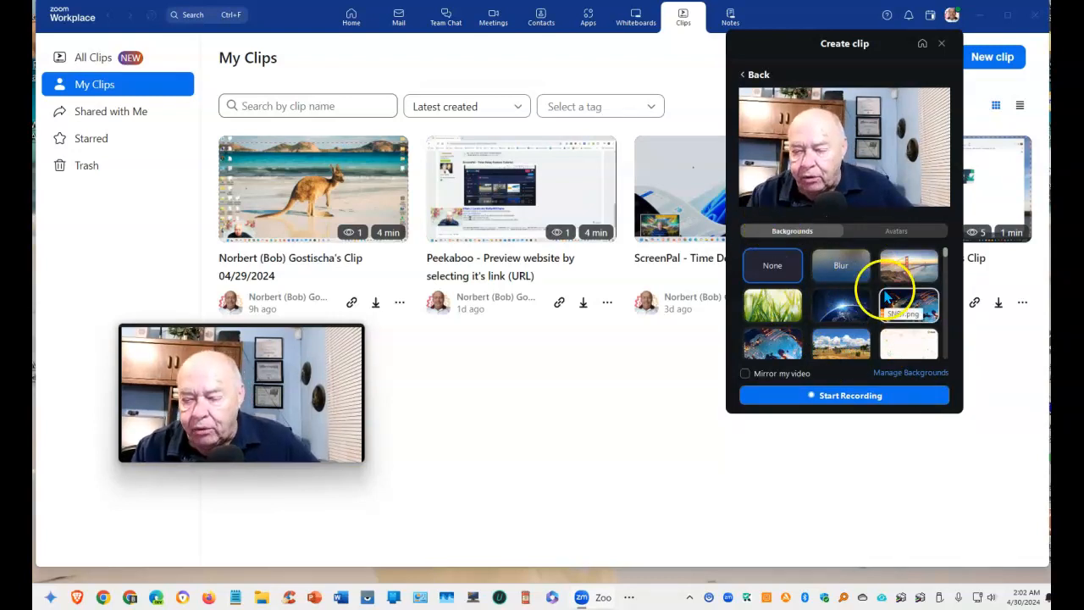
scroll(888, 293, down, 2)
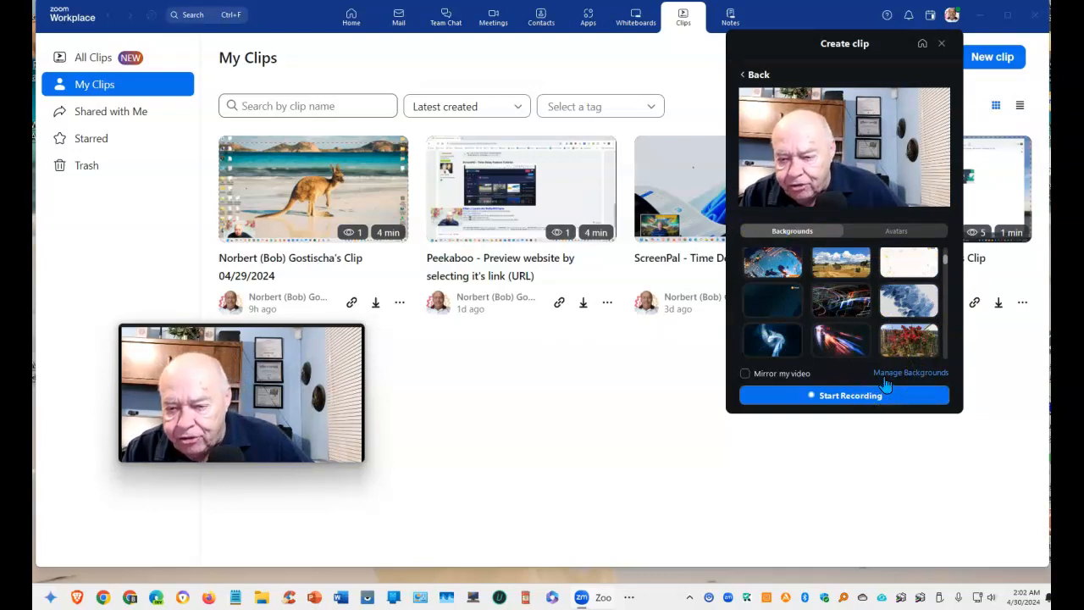
click(765, 379)
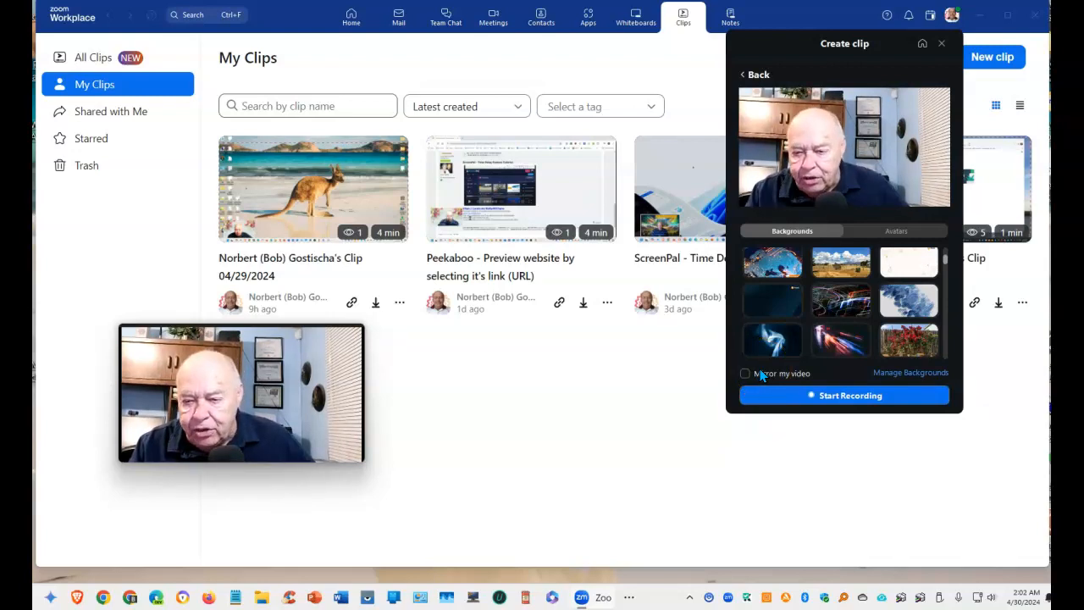
scroll(847, 317, down, 3)
click(851, 315)
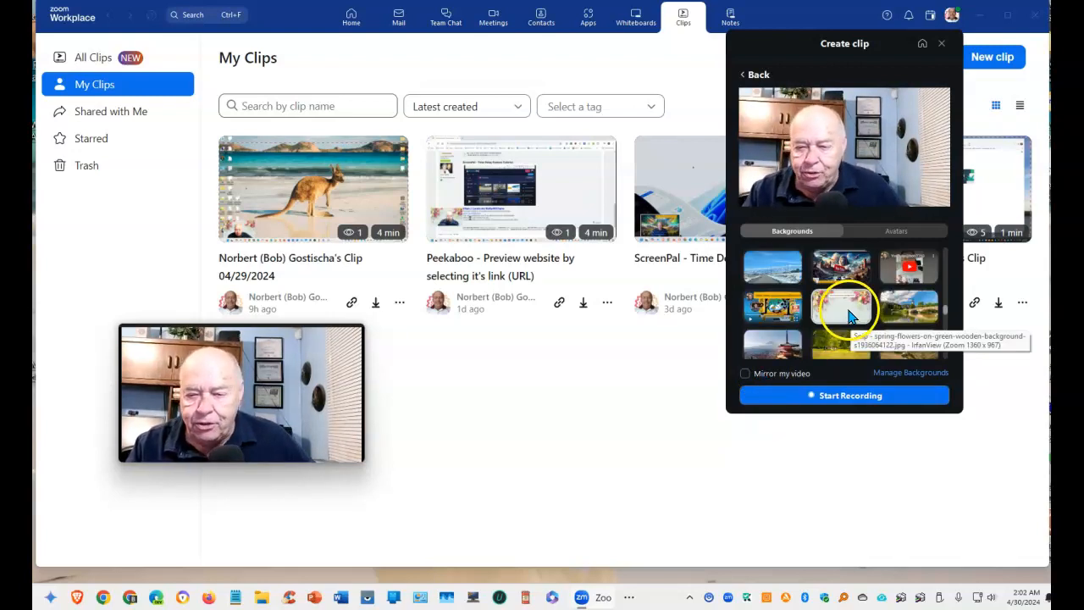
click(895, 233)
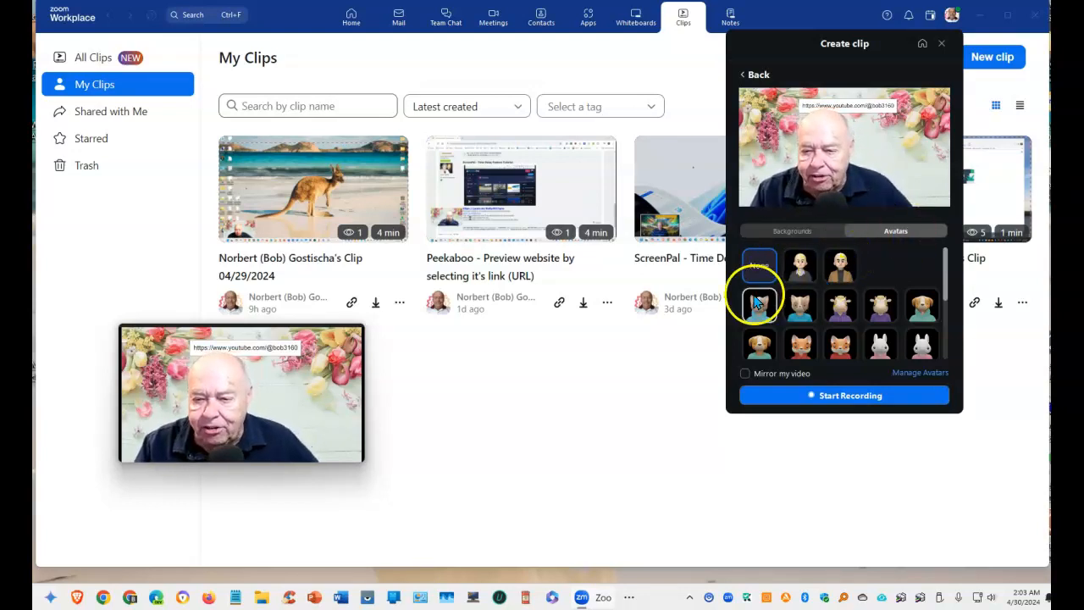
Try Avatar 1, accepting face effects, and Avatar 2, then revert to None and return
click(801, 266)
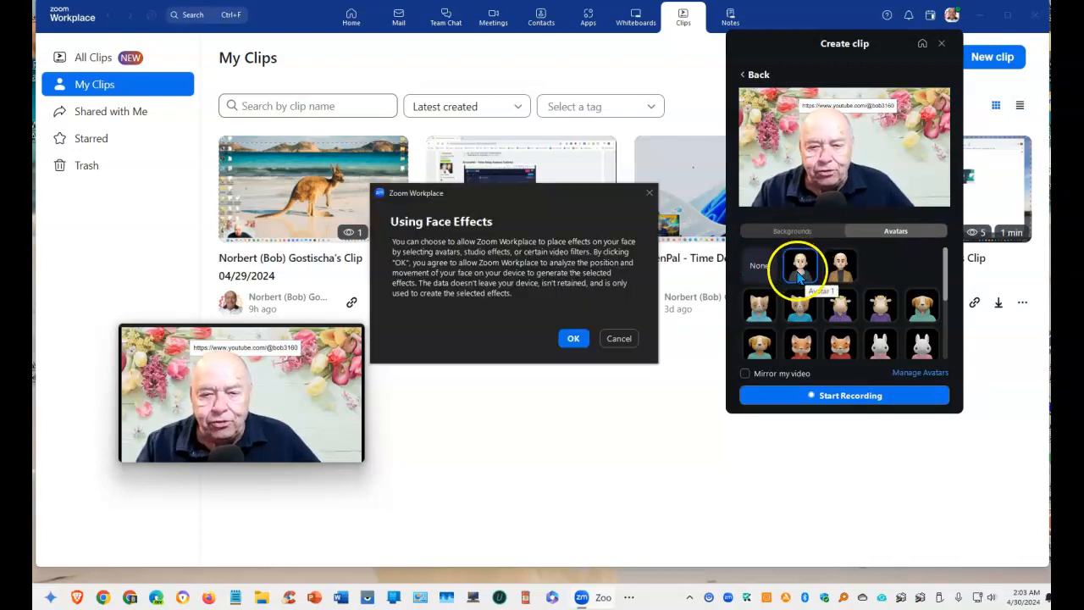
click(574, 338)
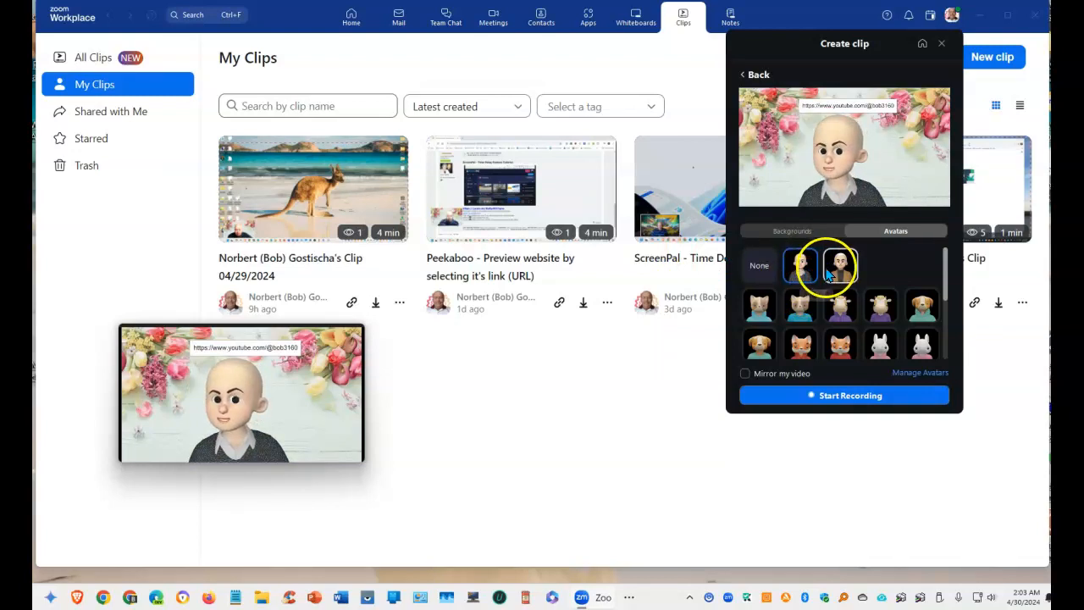
click(841, 267)
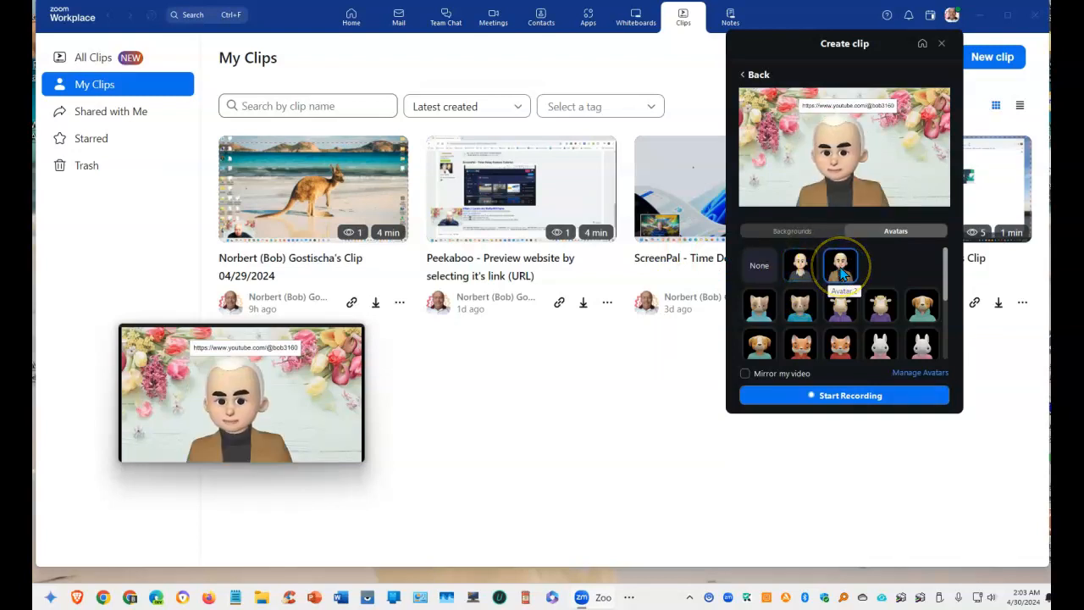
click(759, 265)
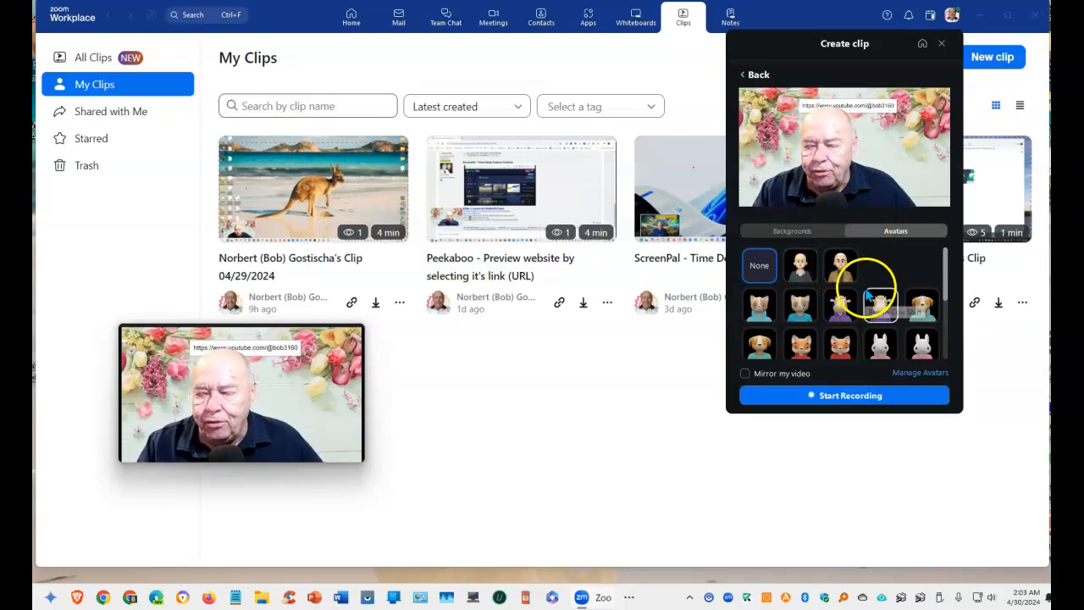
click(757, 74)
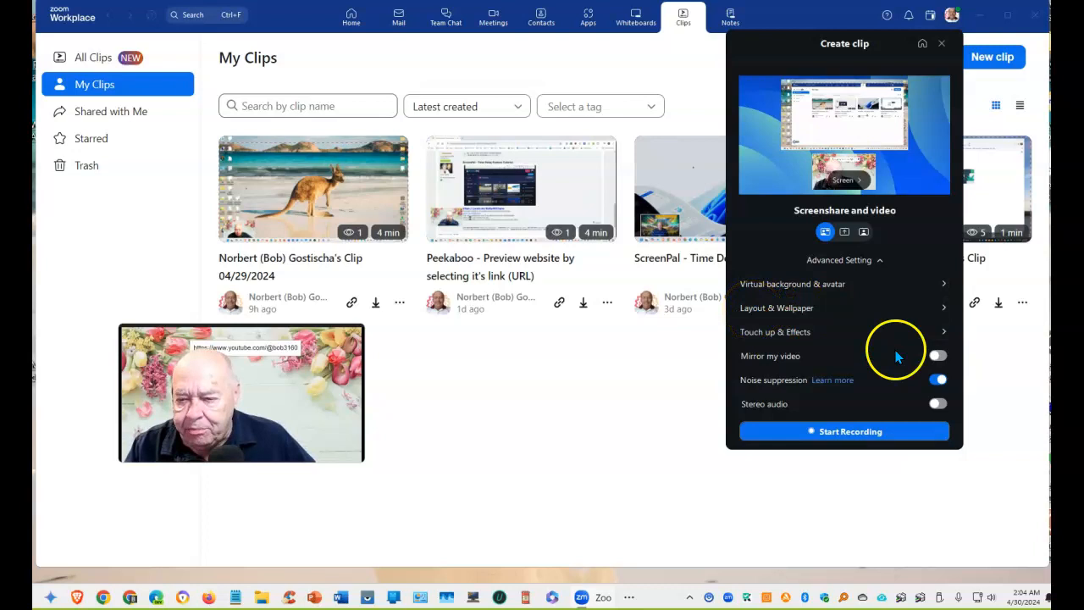
Enable Touch up my appearance at a light strength, then move on to Layout & Wallpaper
click(940, 331)
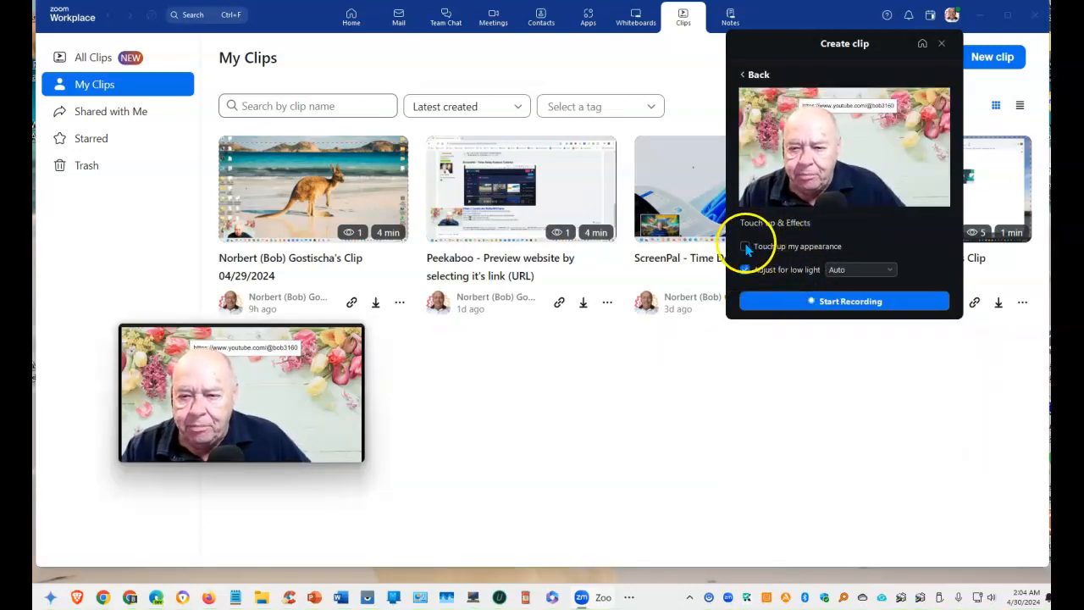
click(746, 246)
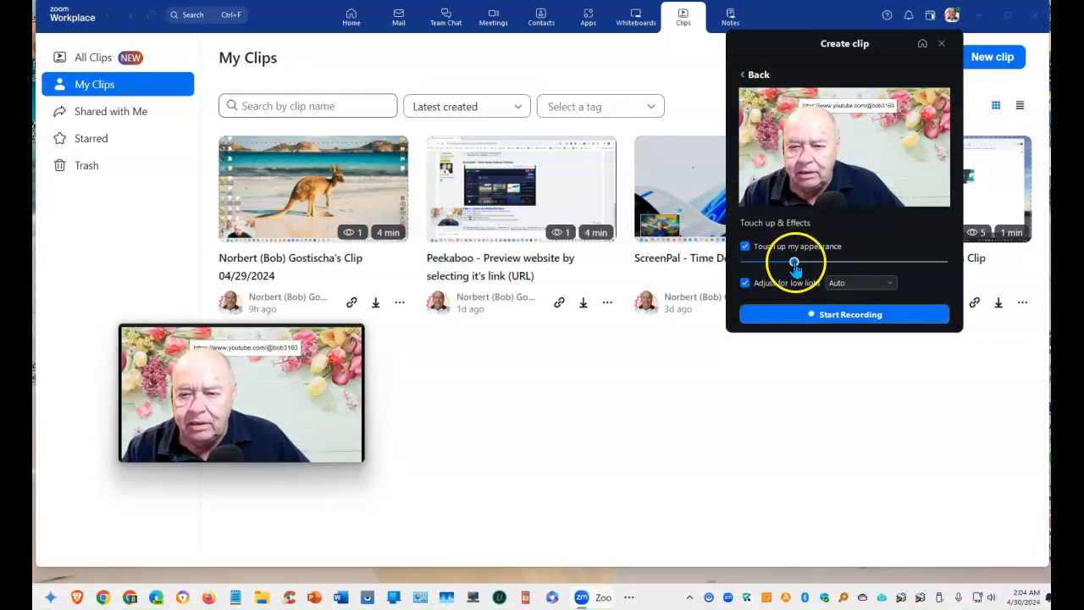
drag(835, 278, 885, 289)
click(884, 263)
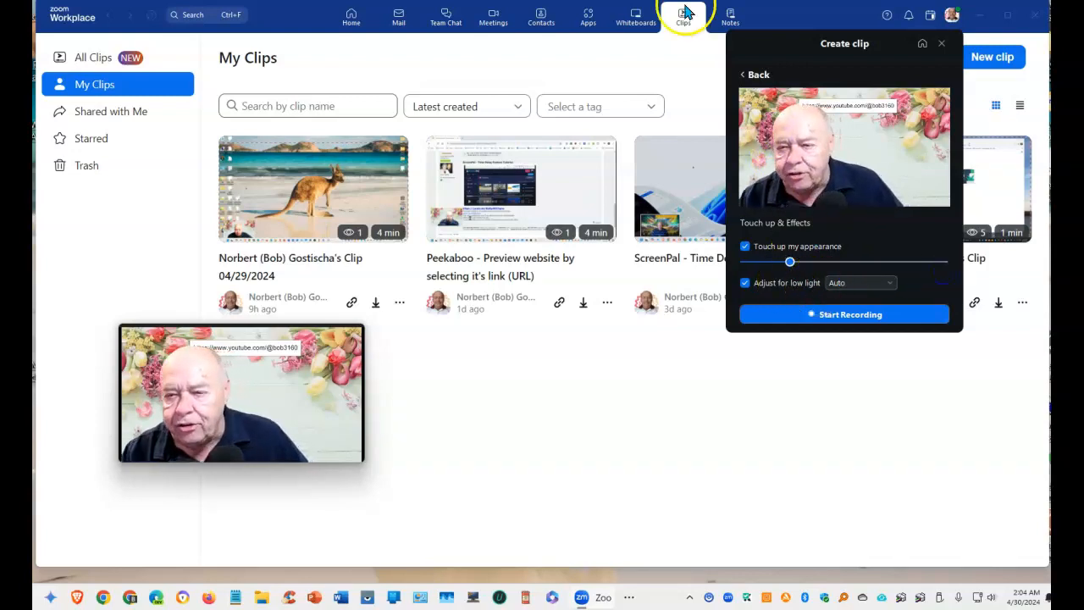
click(759, 75)
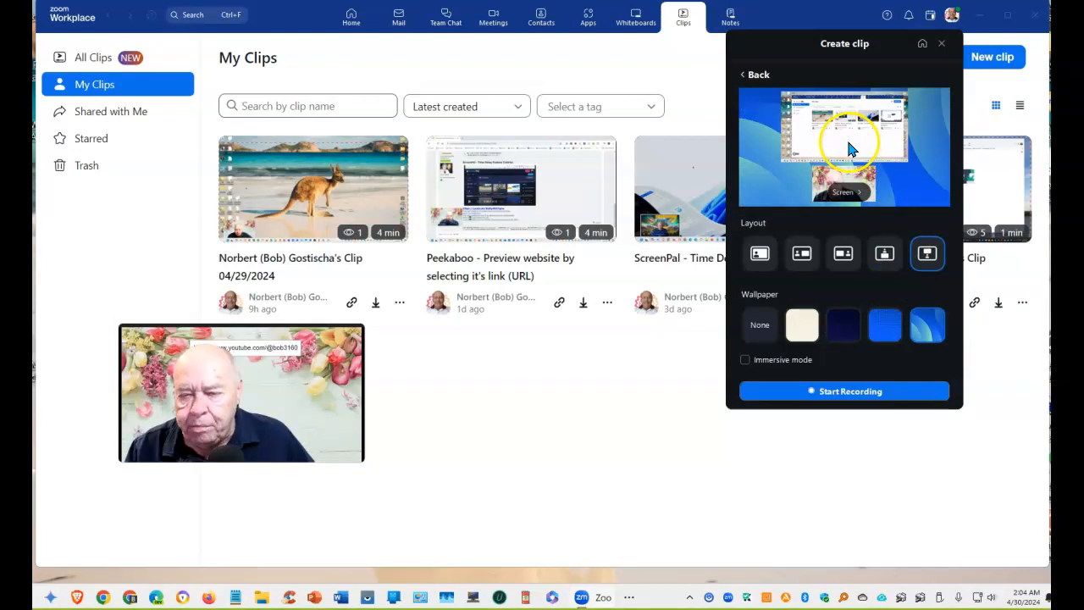
Try each layout ending on Speaker below, and pick the Beige With Dots wallpaper
click(759, 254)
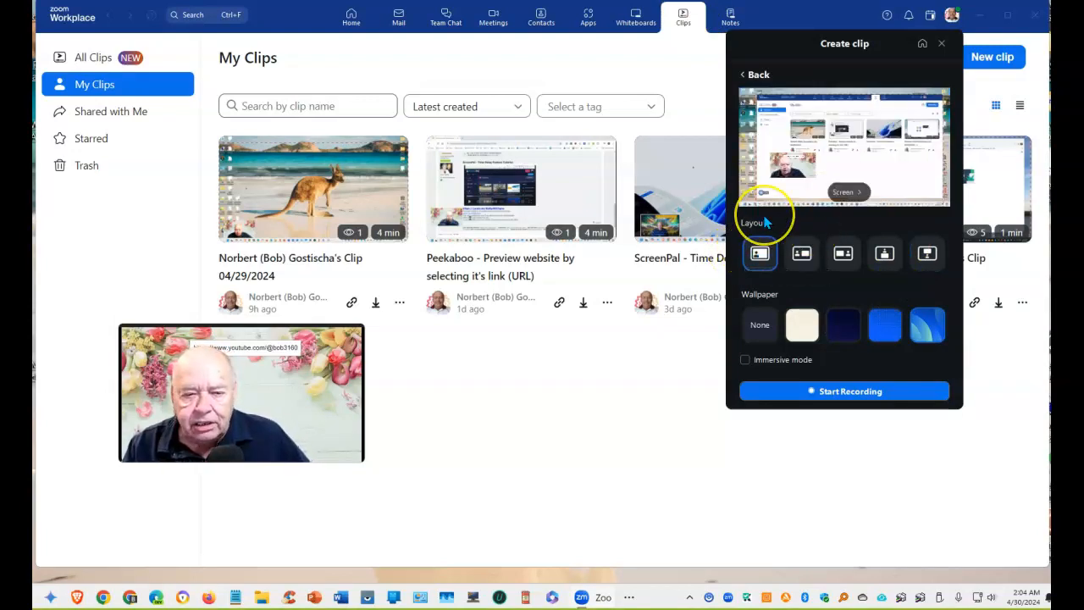
click(802, 256)
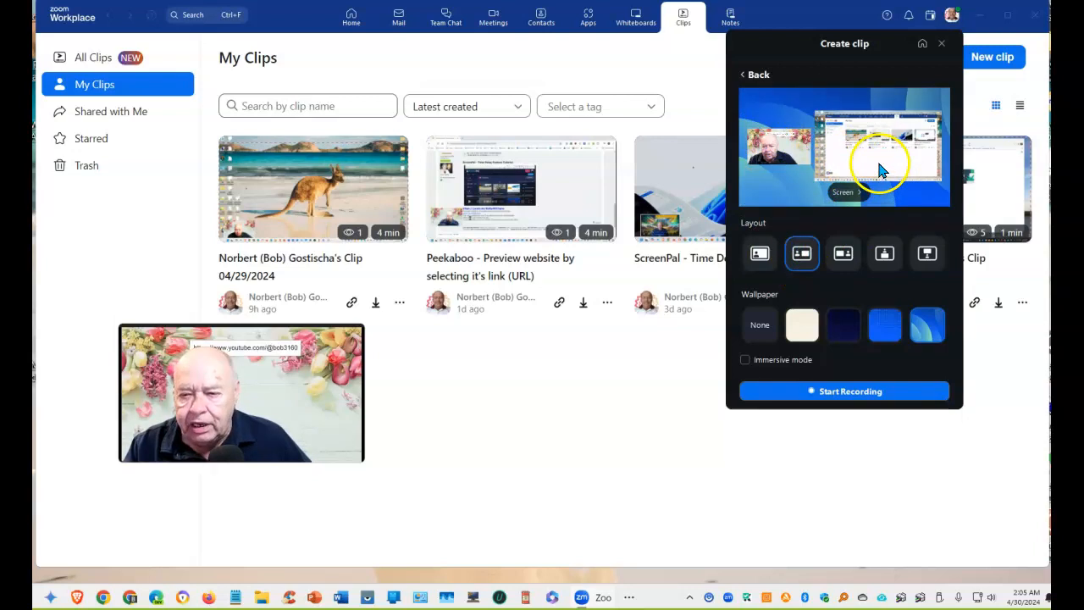
click(845, 256)
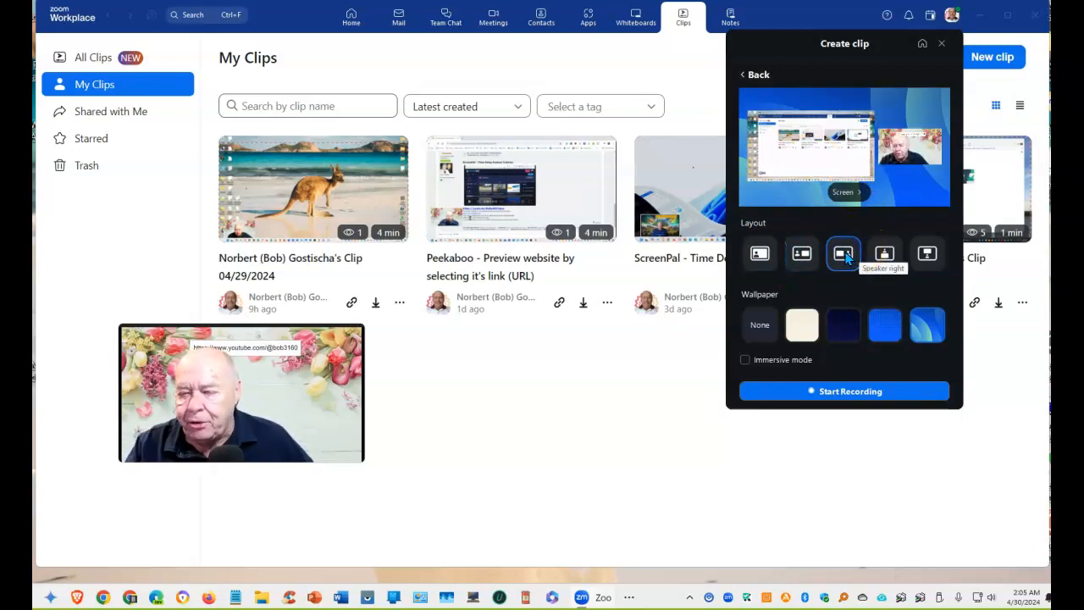
click(884, 261)
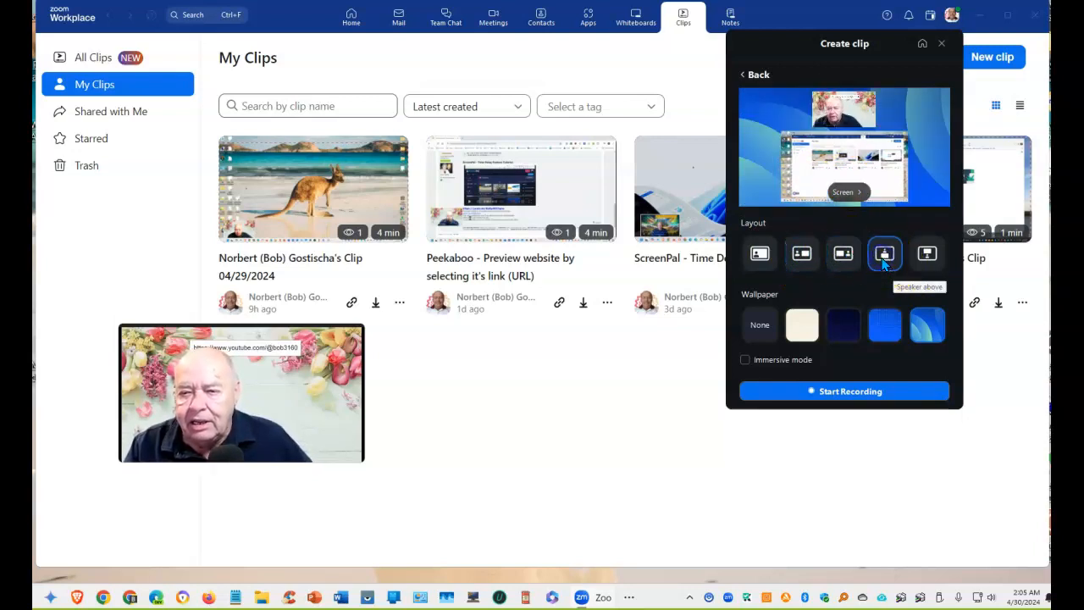
click(927, 253)
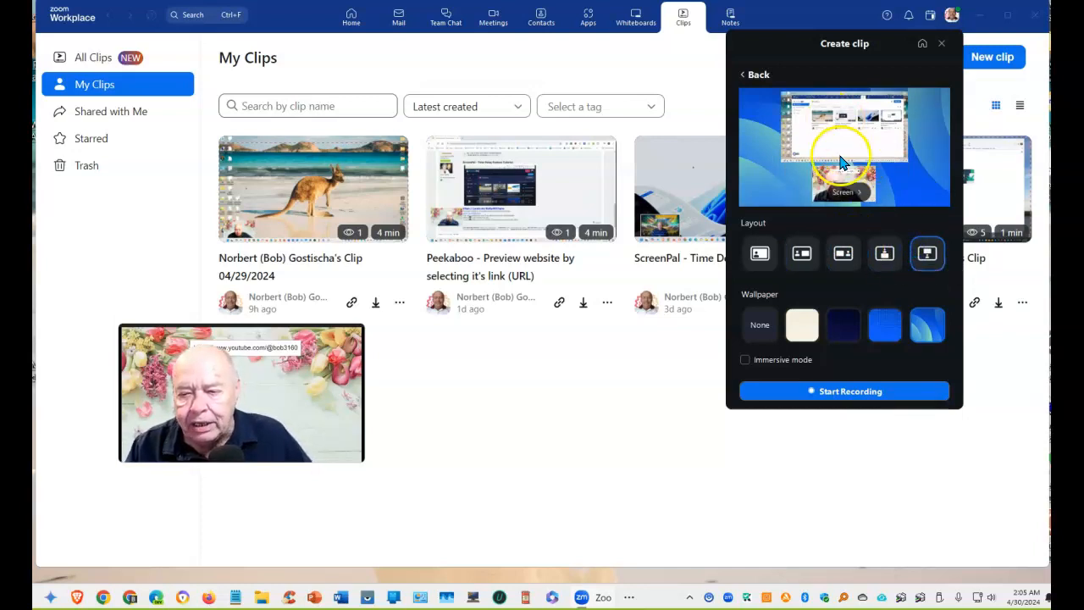
click(884, 324)
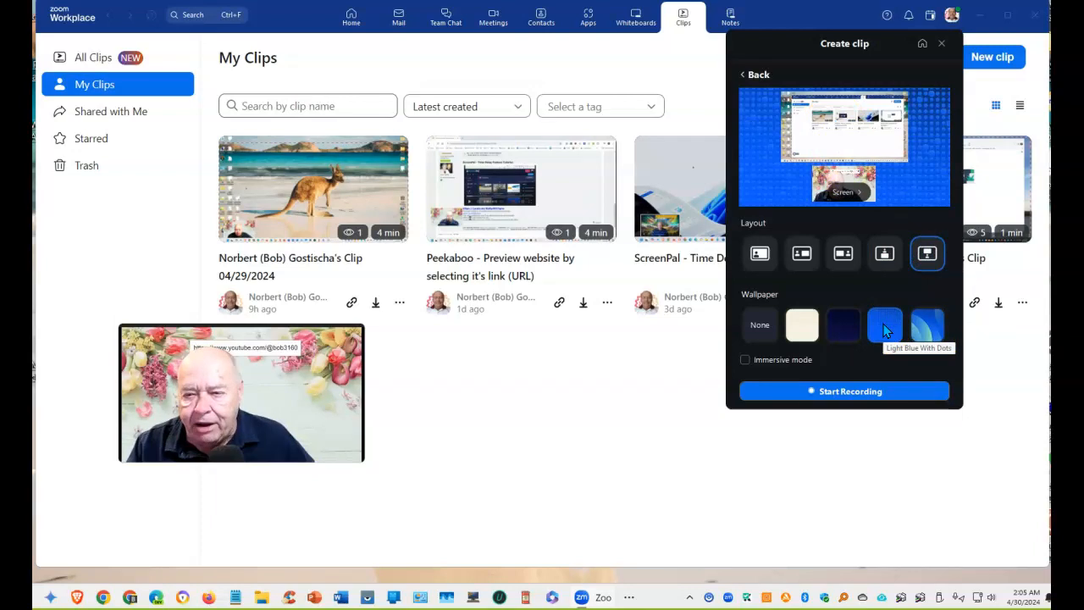
click(913, 328)
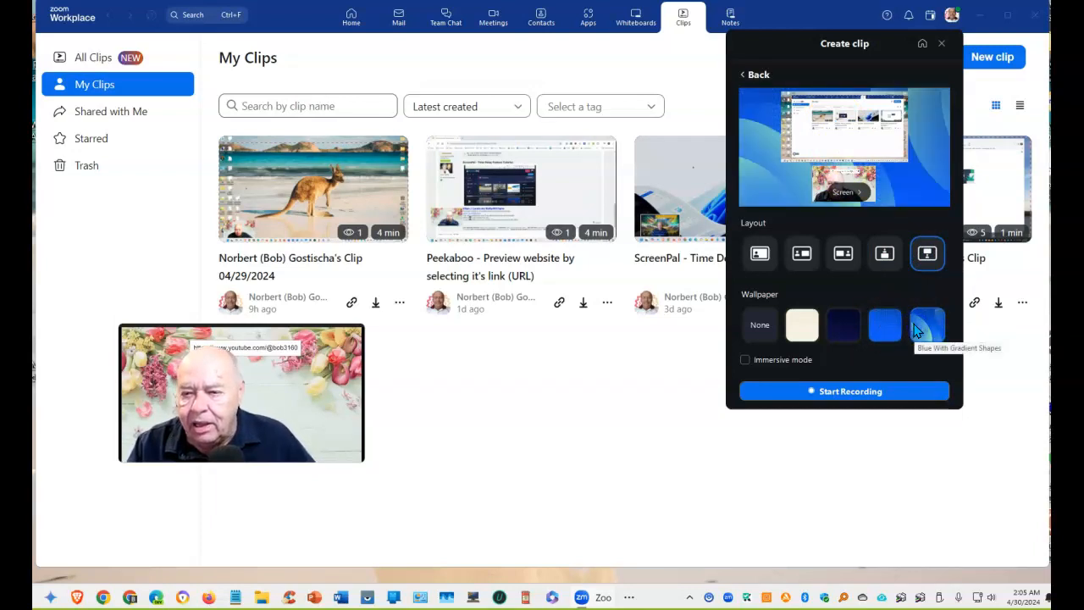
click(801, 328)
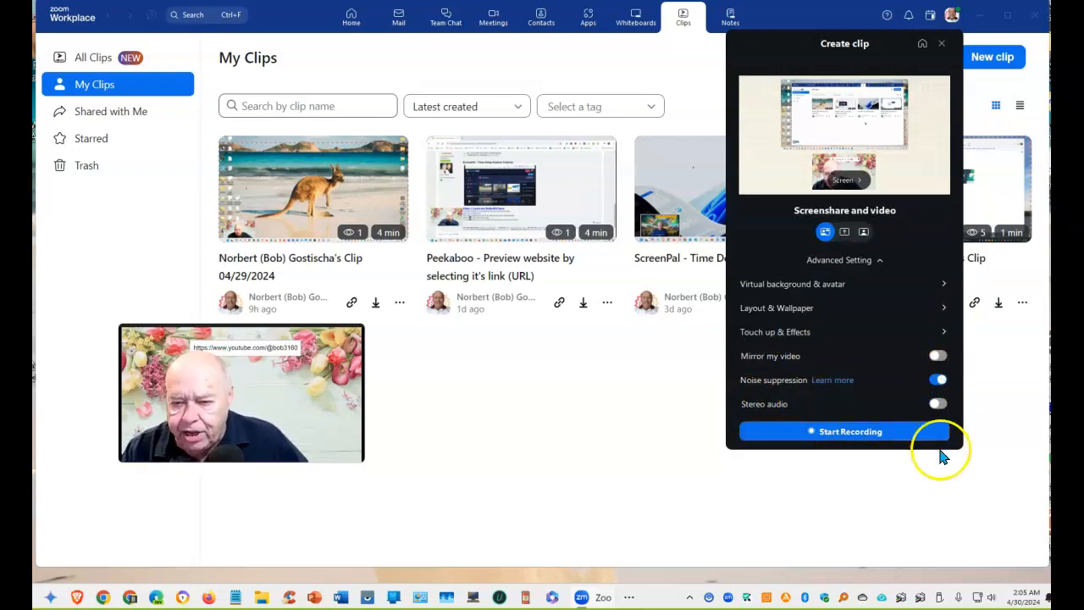
Enable Stereo audio and Immersive mode under Layout & Wallpaper, then go back to the clip settings
click(938, 404)
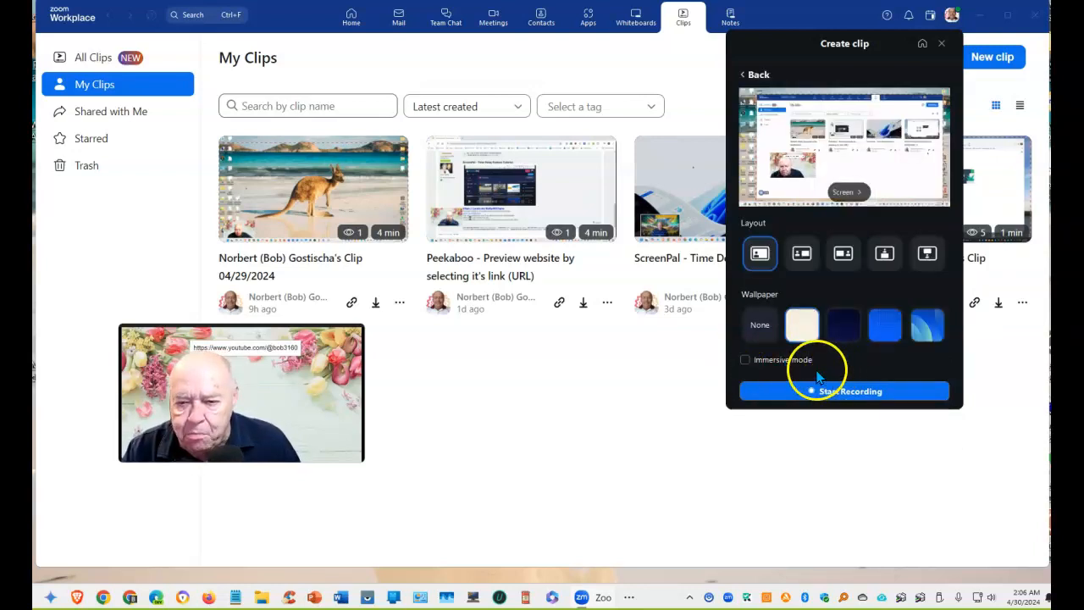
click(745, 360)
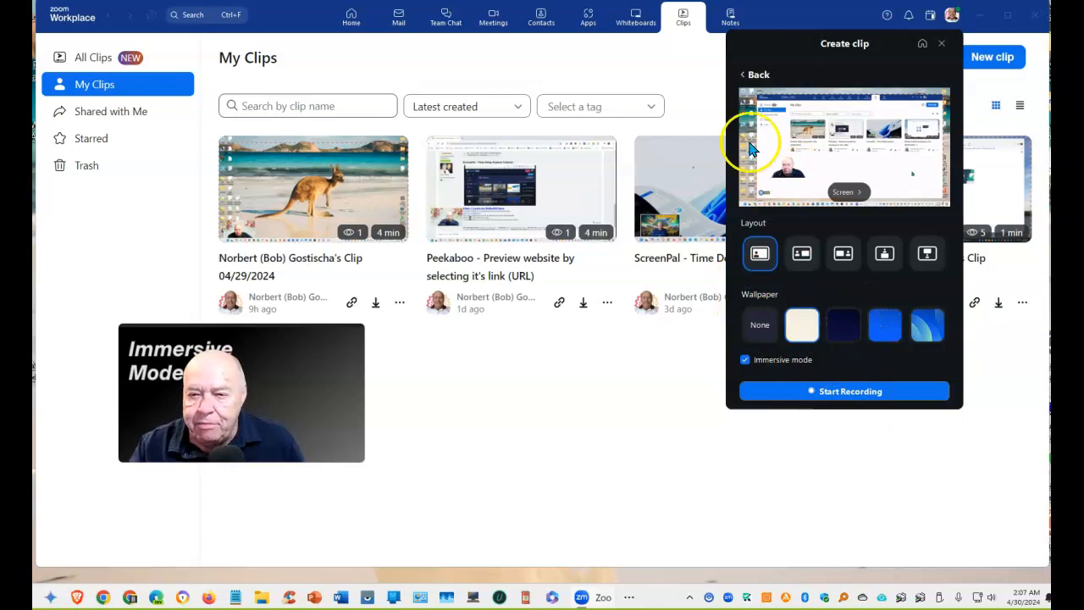
click(754, 74)
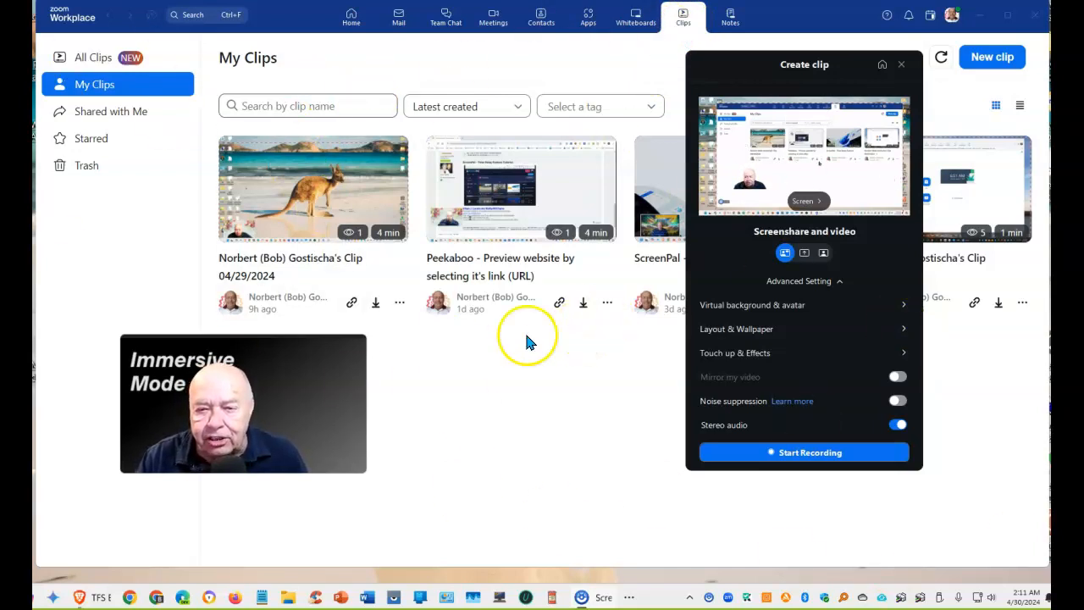
Close the main Zoom Workplace window and open the Screen source picker on the clip preview
click(1035, 20)
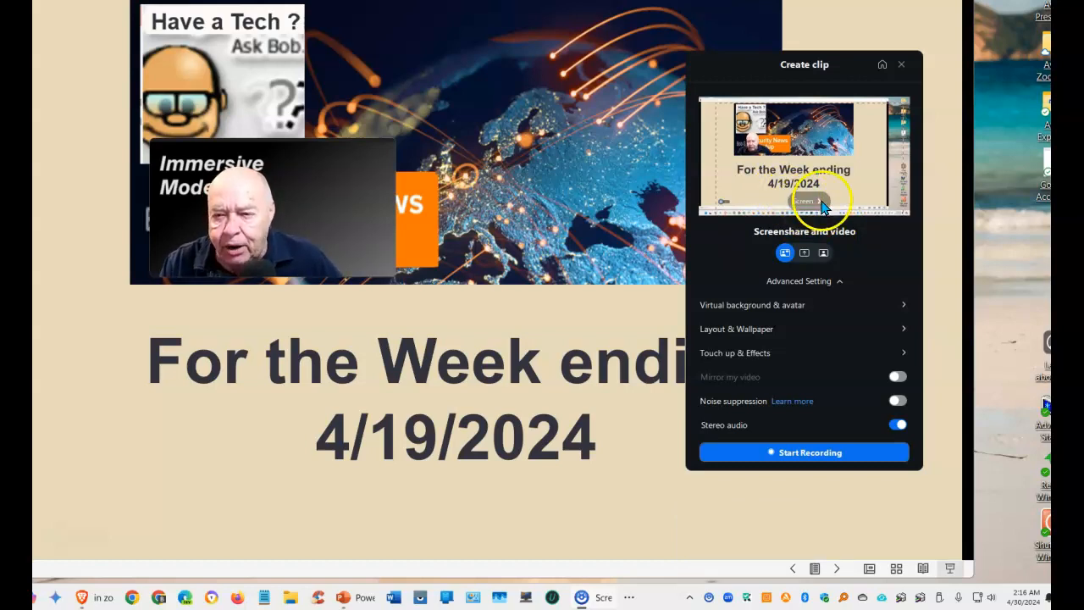
click(820, 206)
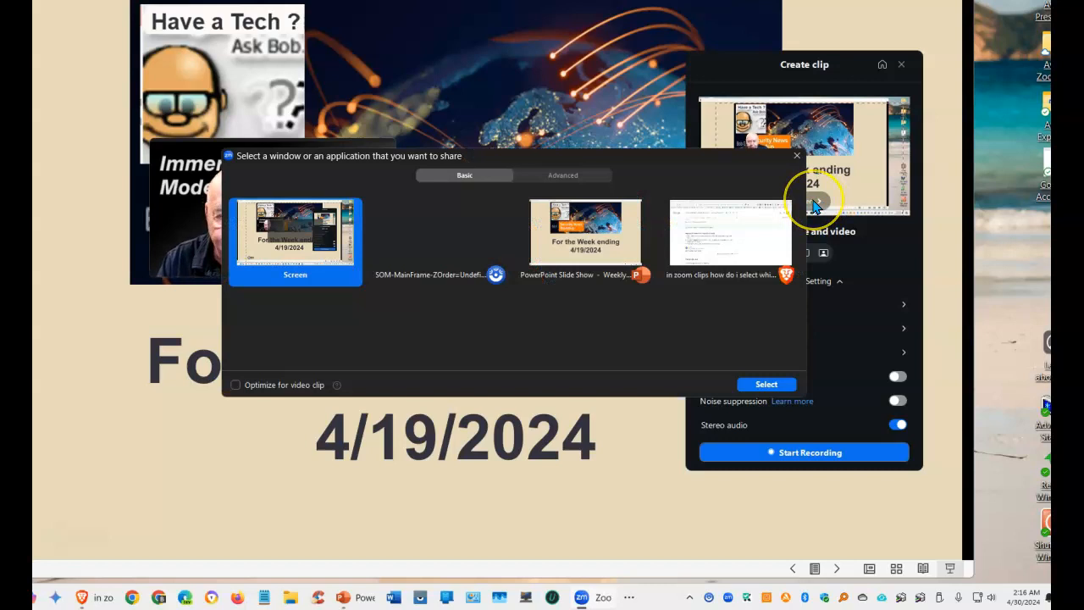